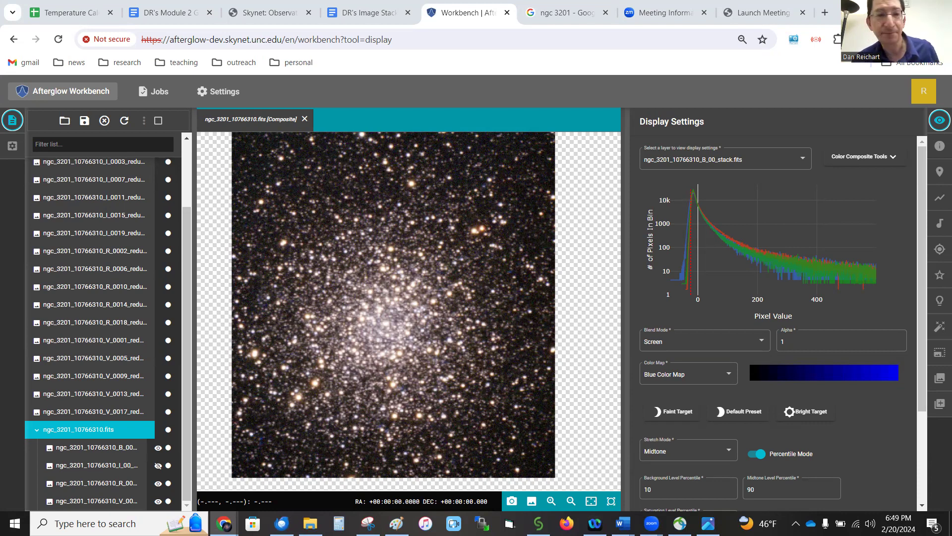
- Review the photometry calibration settings, checking the catalog zero-point calibration option and the catalog selection list
click(219, 94)
click(35, 152)
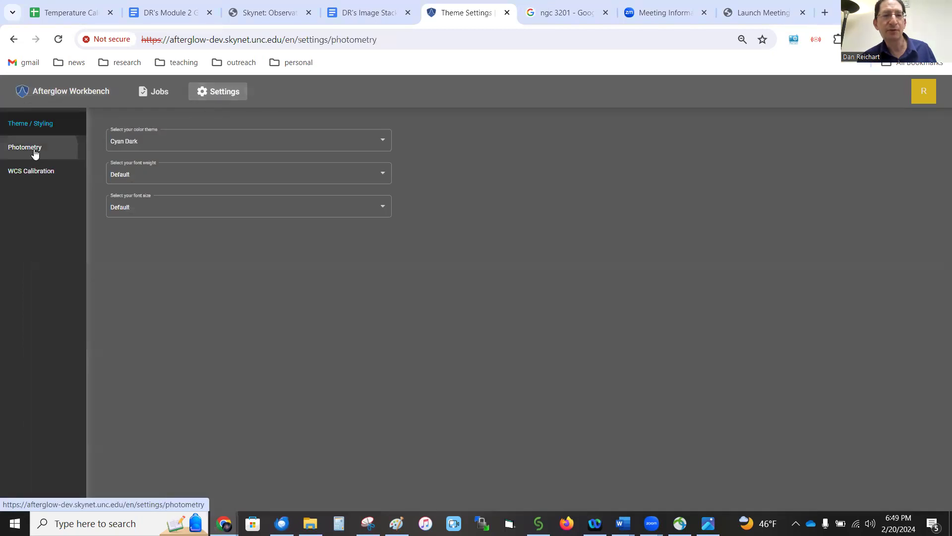
scroll(230, 198, down, 5)
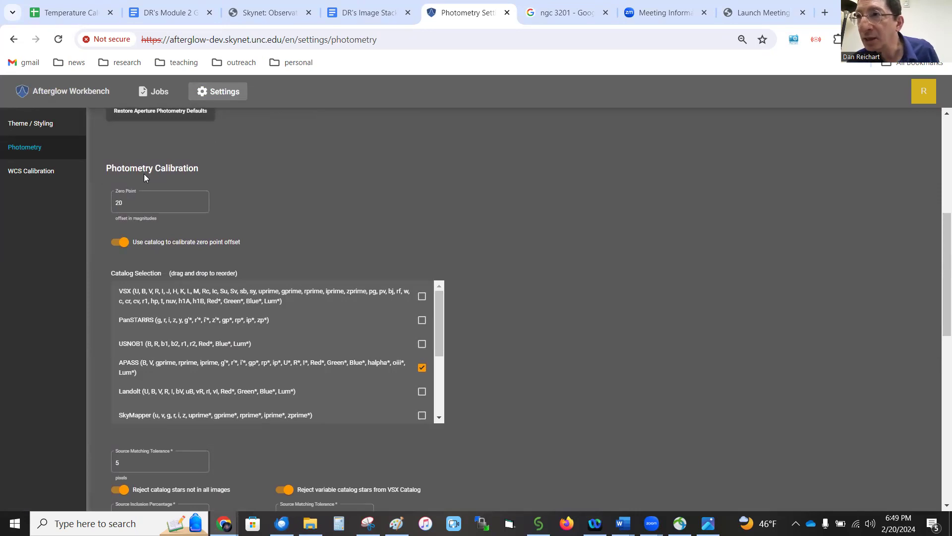
click(120, 242)
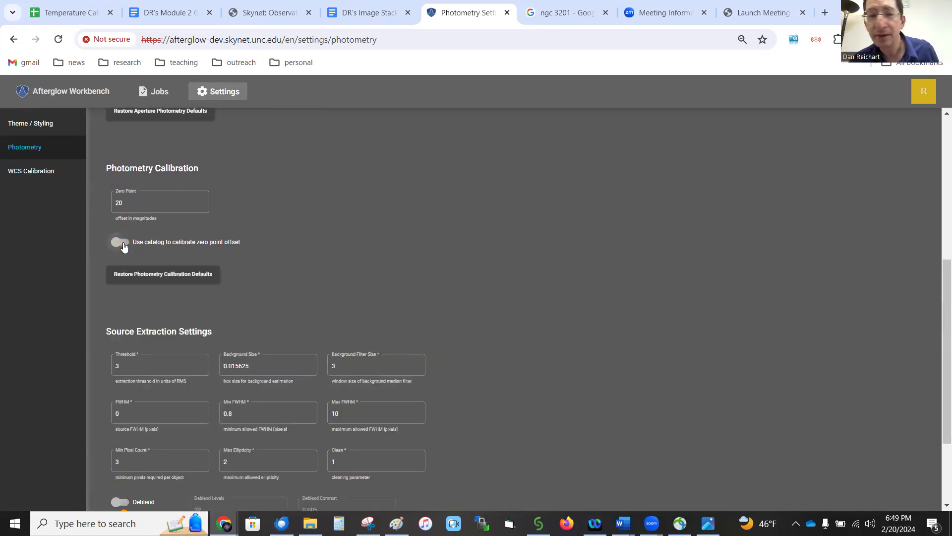
click(123, 246)
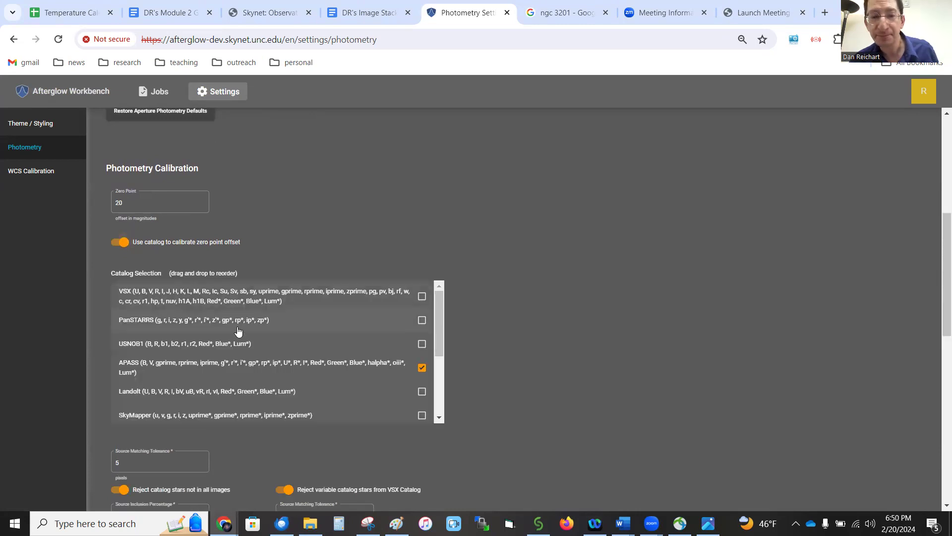
scroll(256, 319, up, 1)
scroll(257, 317, up, 2)
scroll(335, 324, down, 5)
scroll(450, 267, up, 1)
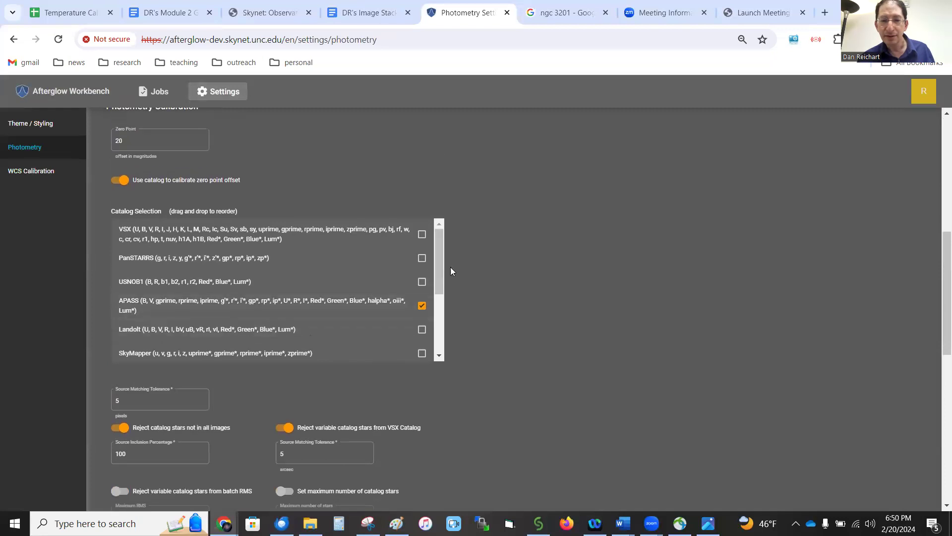
mouse_move(441, 281)
mouse_down()
mouse_move(437, 336)
mouse_move(446, 264)
mouse_up()
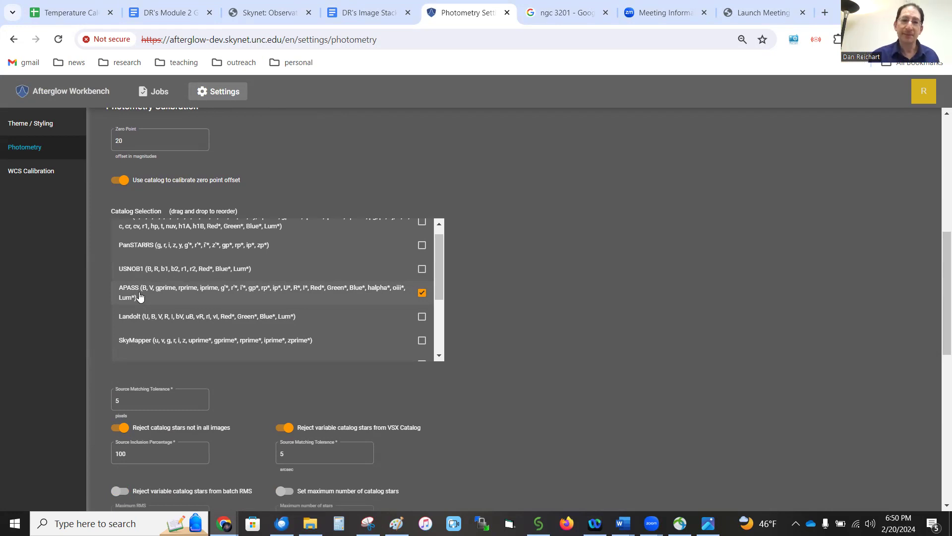
- Return to the workbench and open the Source Catalog for the R_00 stack layer of ngc_3201_10766310.fits
click(52, 94)
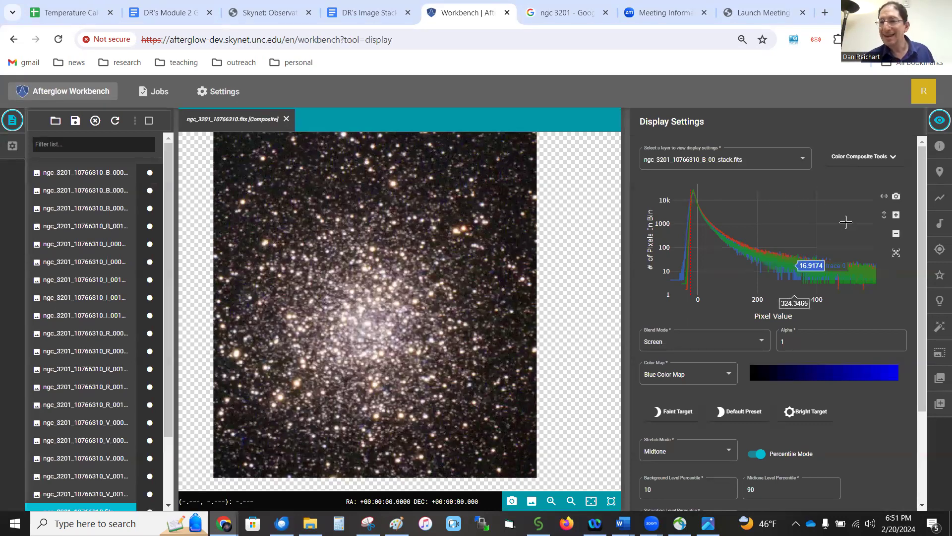
click(941, 276)
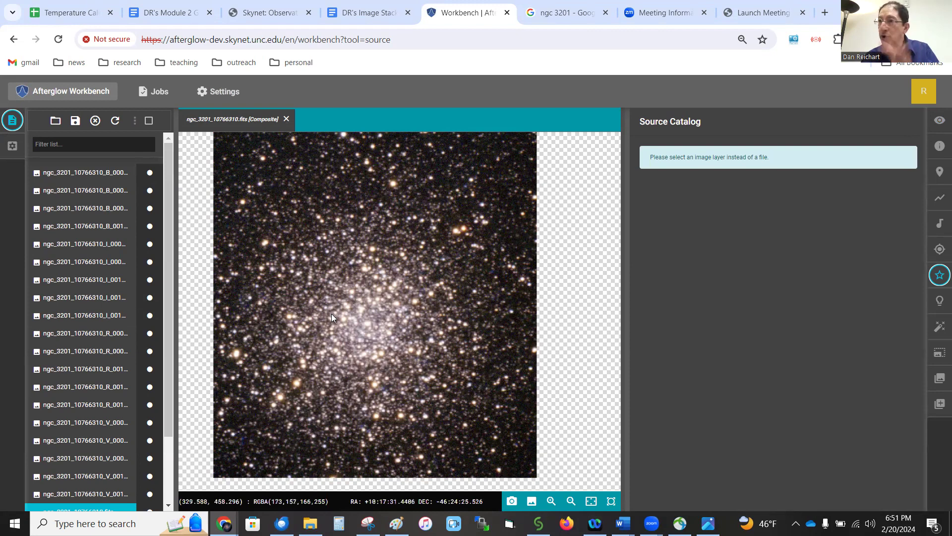
scroll(70, 353, down, 2)
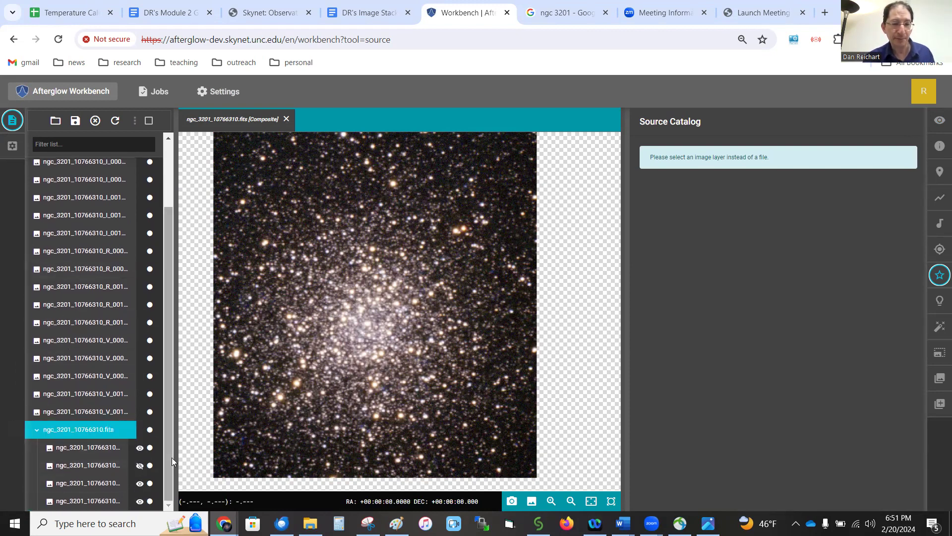
drag(174, 457, 193, 457)
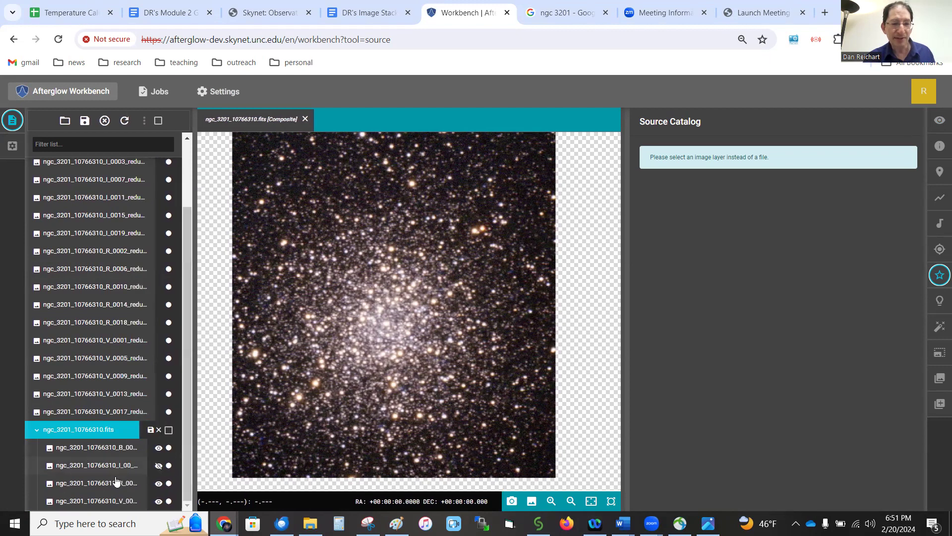
click(103, 484)
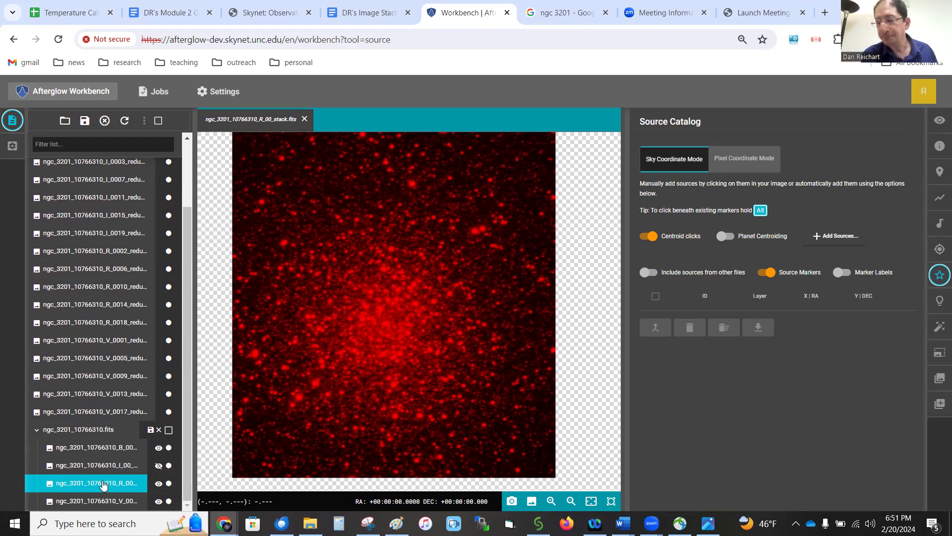
- Include sources from other files and extract sources automatically from the entire R stack image
click(648, 273)
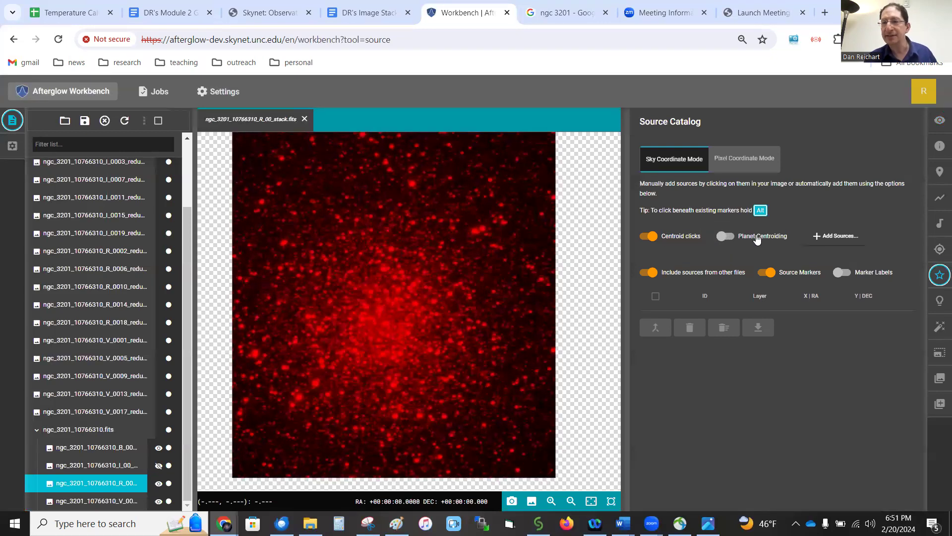
click(833, 237)
click(847, 261)
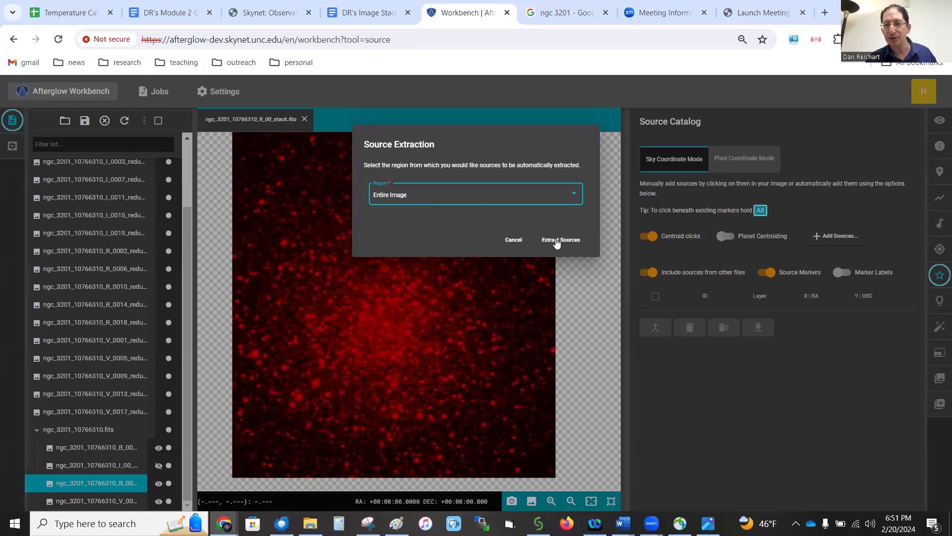
click(557, 241)
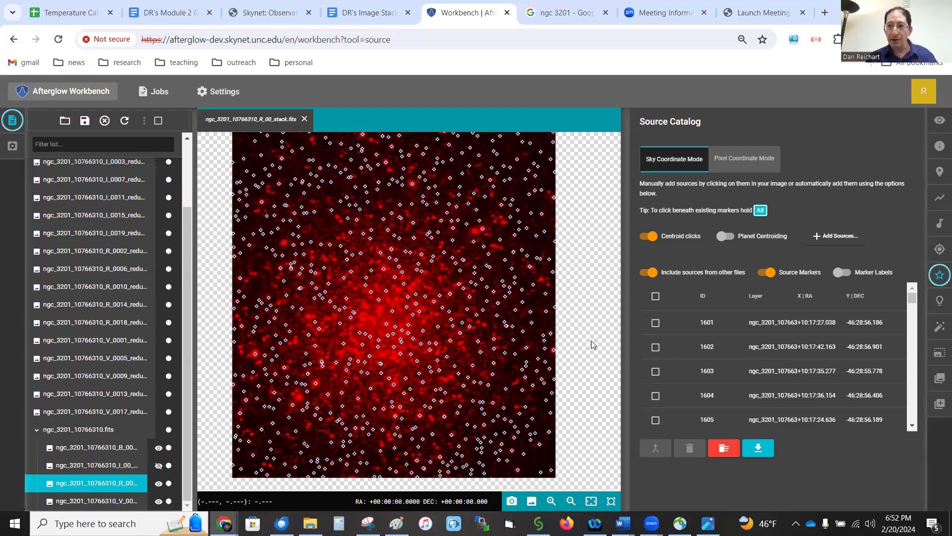
- Examine how the extracted source markers line up with the stars in the outskirts and dense core of the cluster
scroll(484, 285, up, 1)
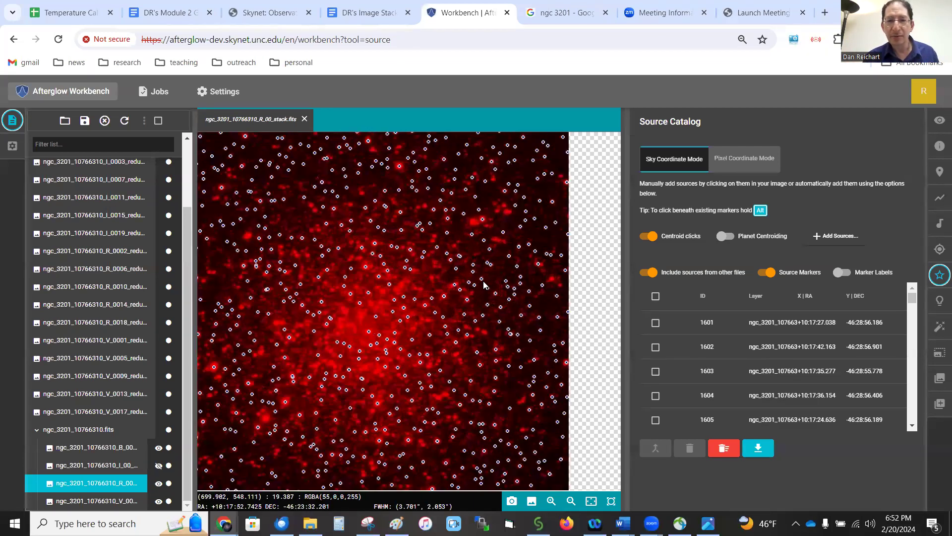
scroll(484, 284, up, 2)
scroll(484, 284, up, 3)
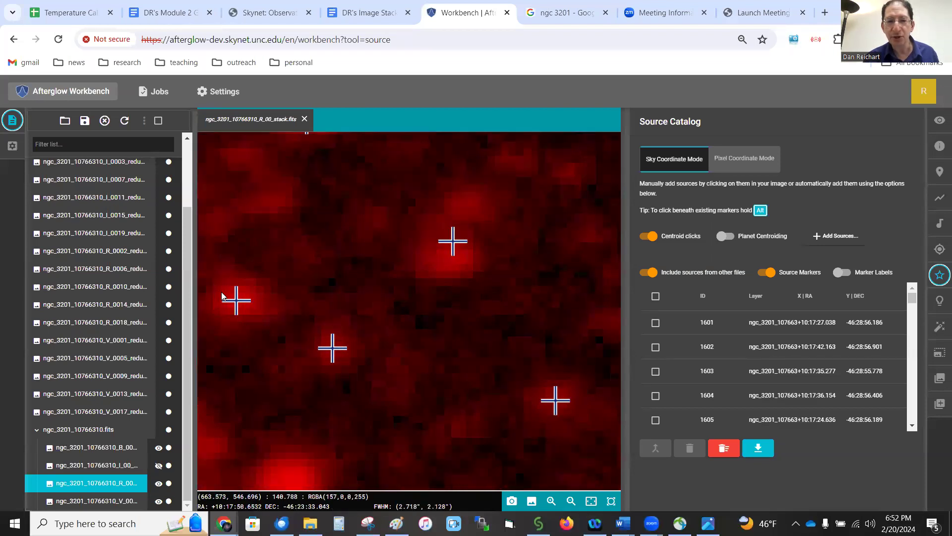
scroll(220, 292, down, 5)
scroll(271, 373, down, 3)
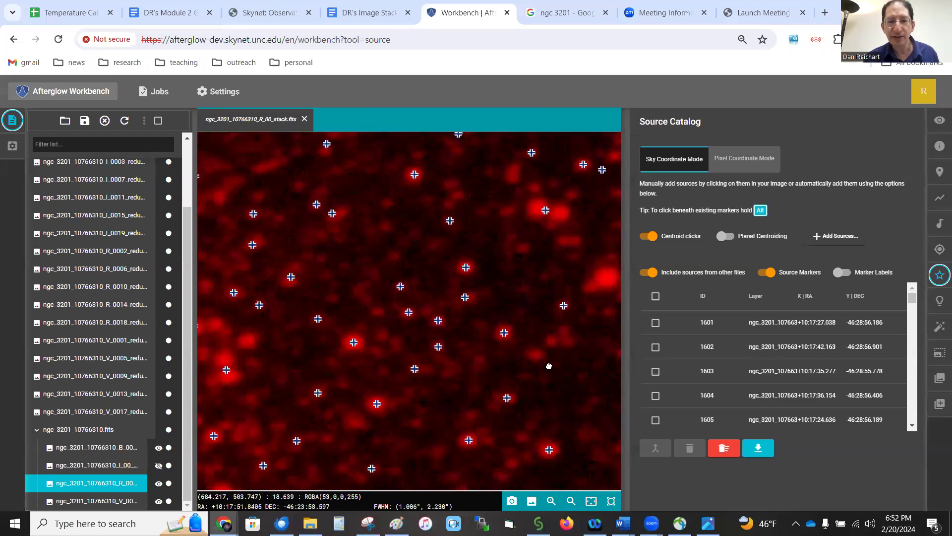
scroll(243, 283, up, 1)
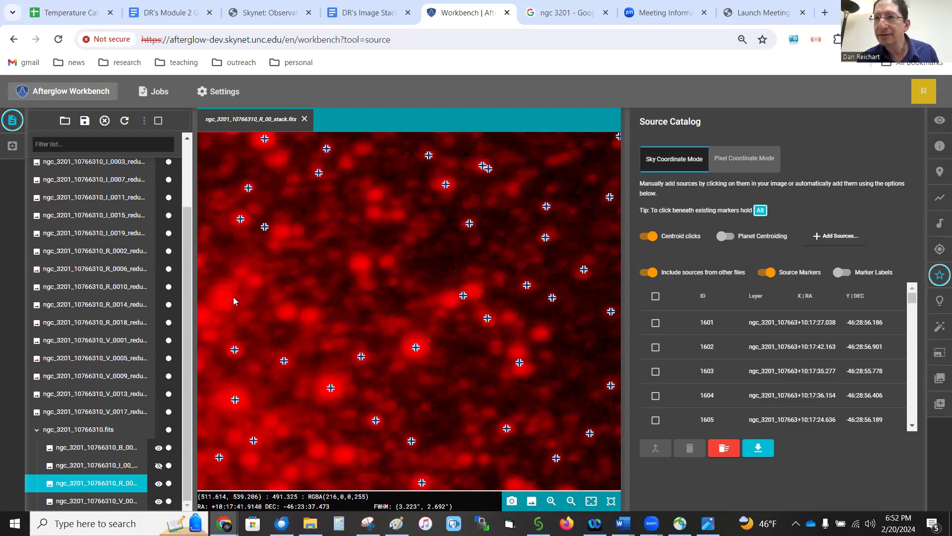
scroll(233, 295, down, 4)
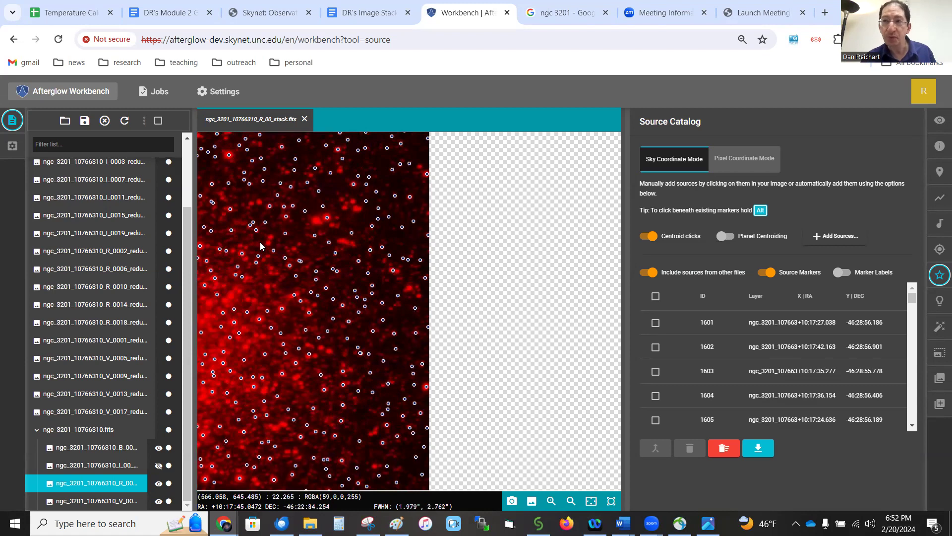
scroll(437, 248, down, 3)
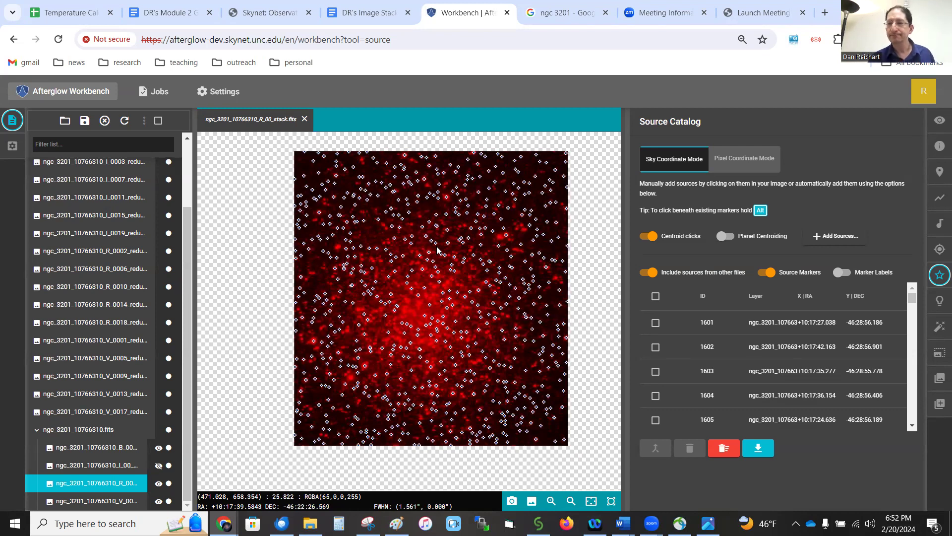
- Open the Photometry tool for the R stack so its extracted sources are photometered
click(940, 303)
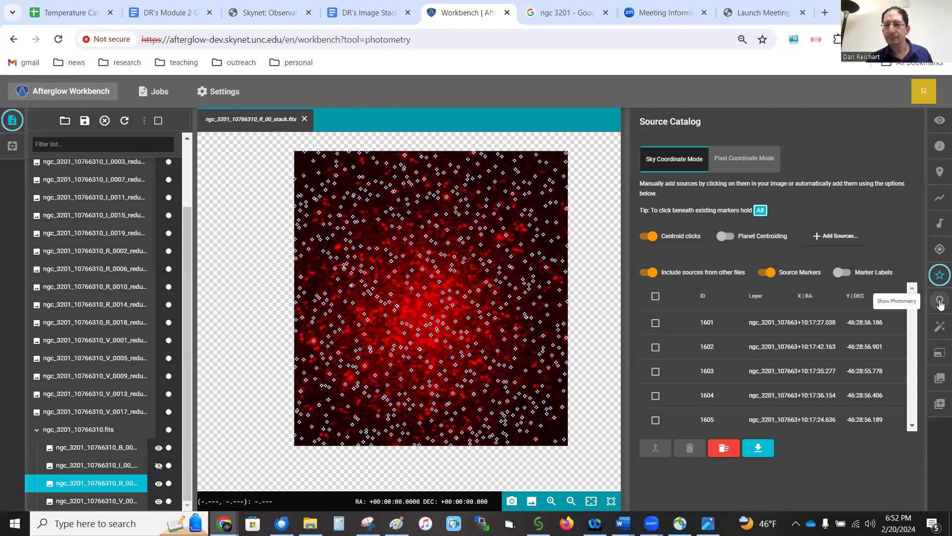
click(940, 302)
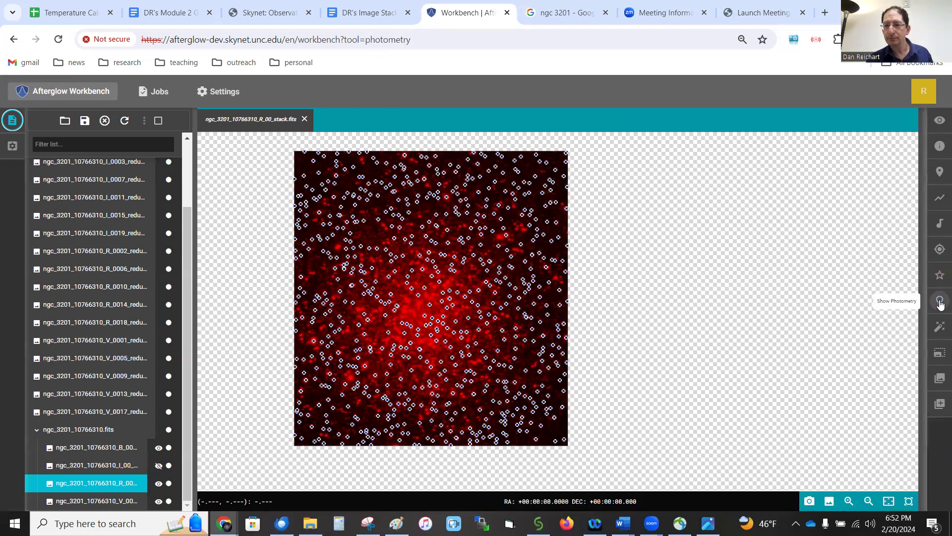
click(940, 303)
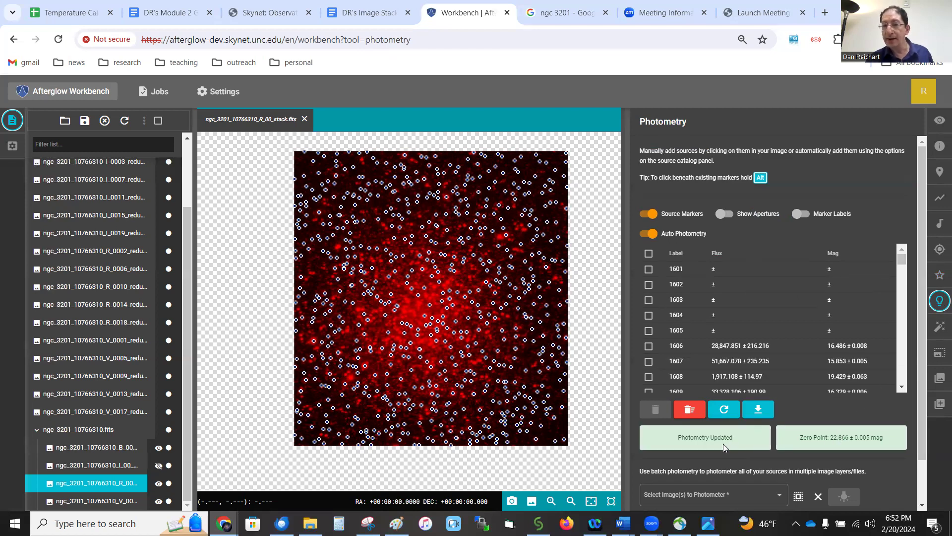
- Show the photometry apertures temporarily to inspect them around the stars, hide them again and return to the whole image
click(726, 220)
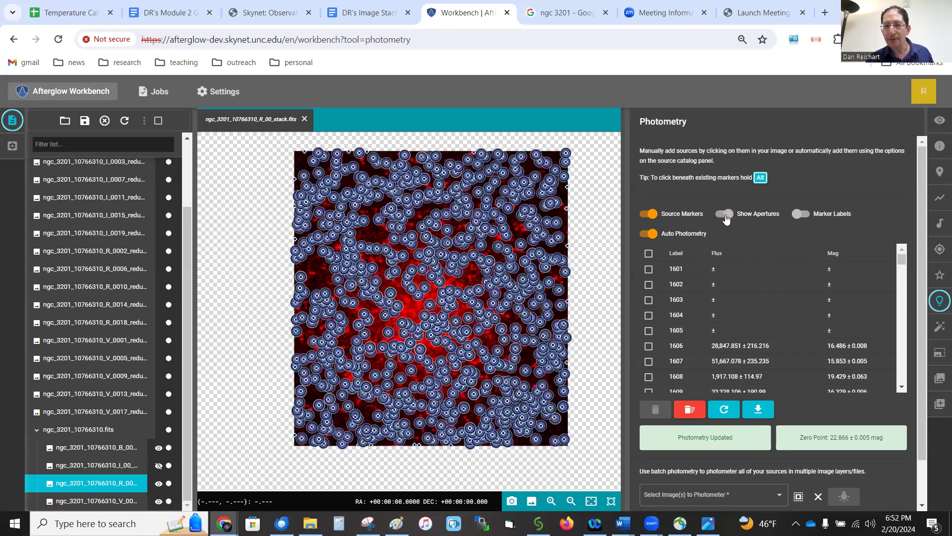
mouse_move(484, 282)
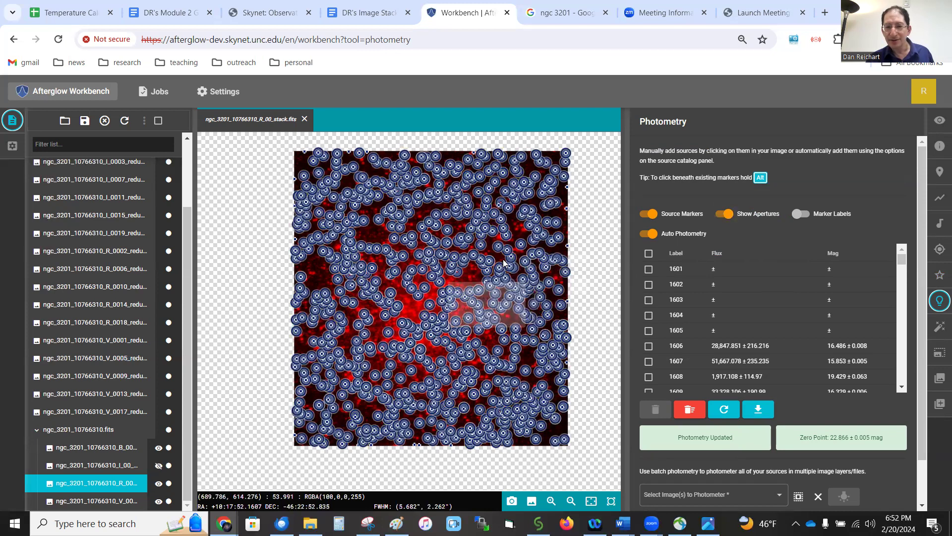
scroll(533, 263, up, 1)
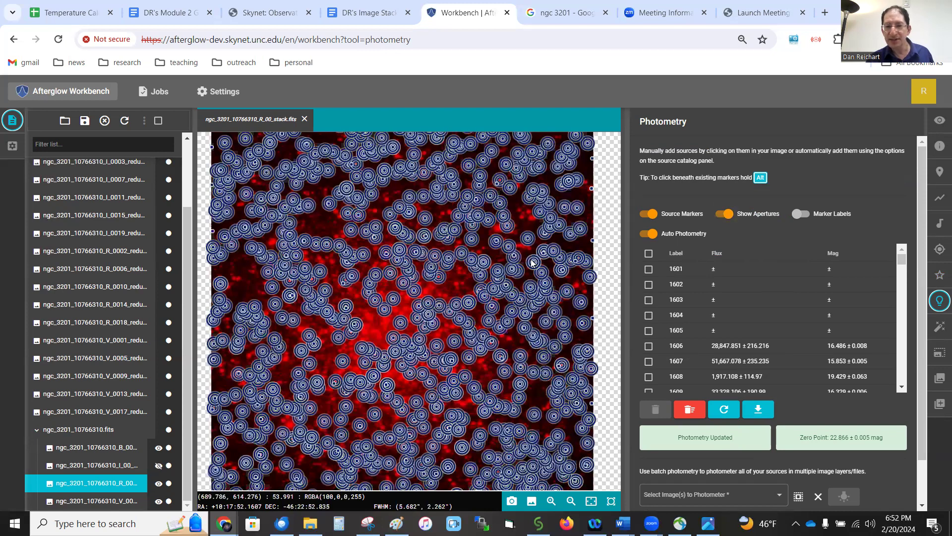
scroll(505, 249, up, 3)
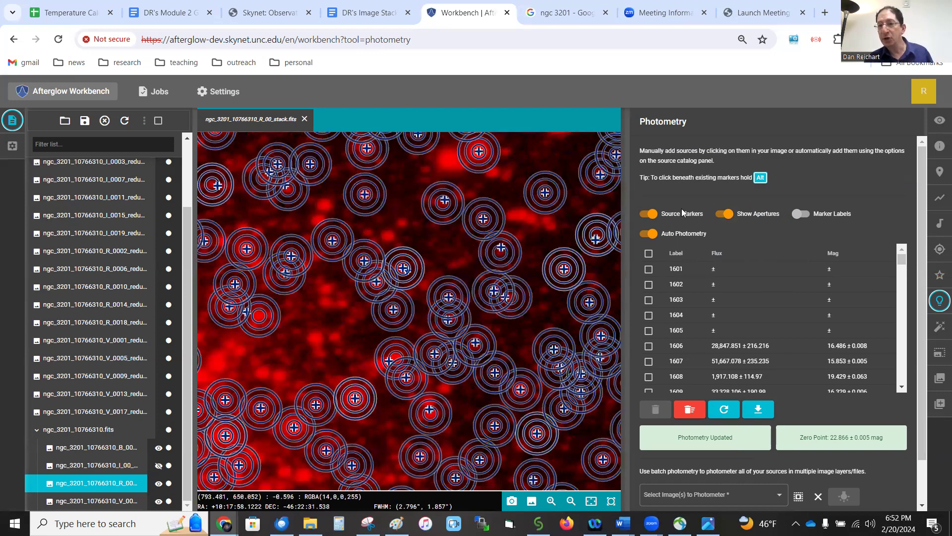
click(726, 215)
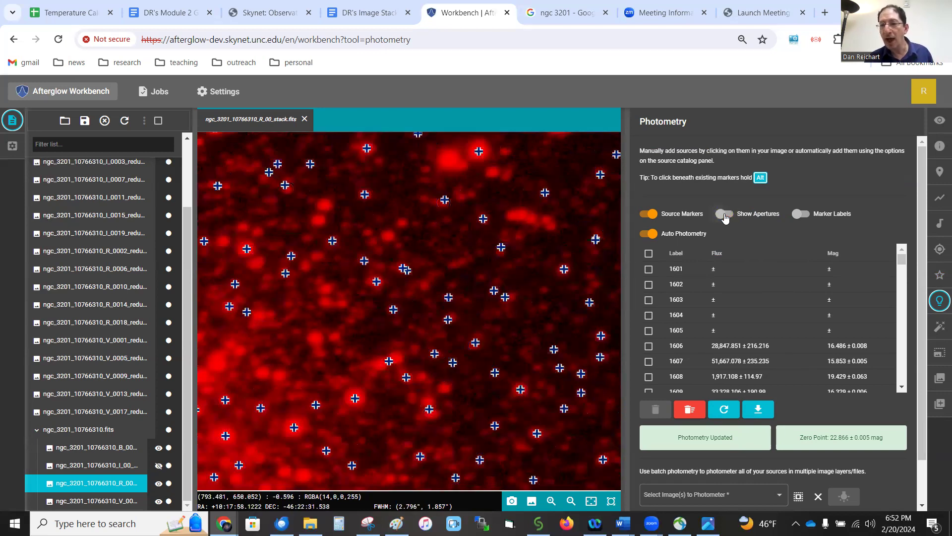
scroll(357, 304, down, 3)
scroll(358, 303, down, 2)
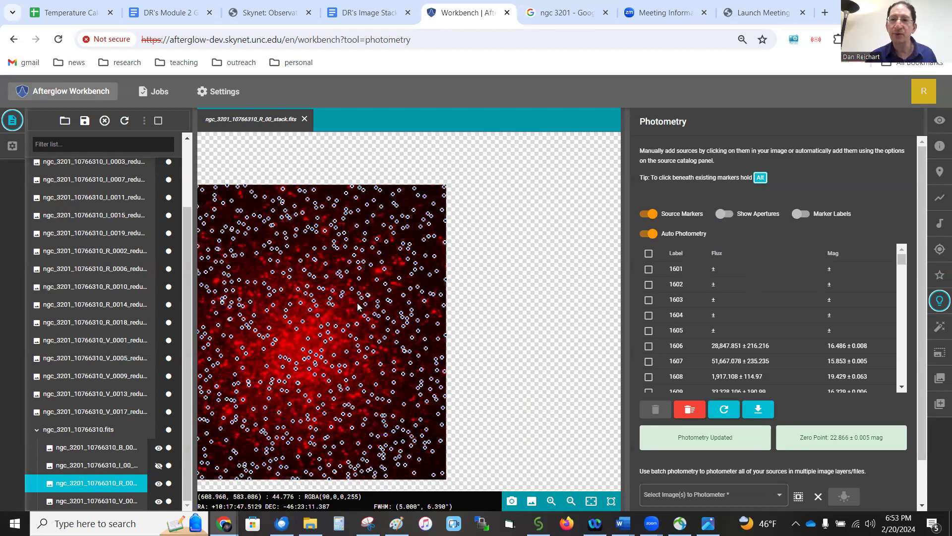
drag(359, 295, 431, 275)
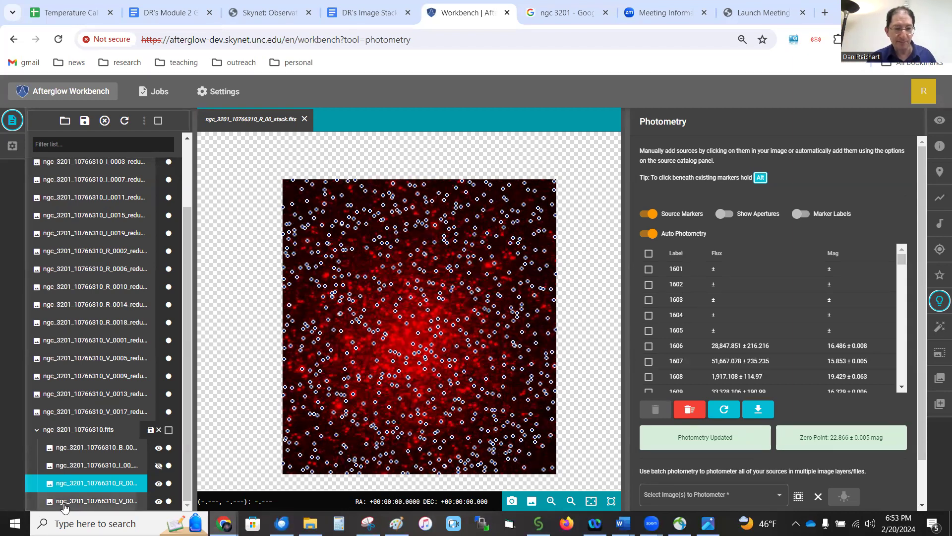
- Switch to the V_00 stack layer and run batch photometry on the B, I, R and V stack files
click(79, 501)
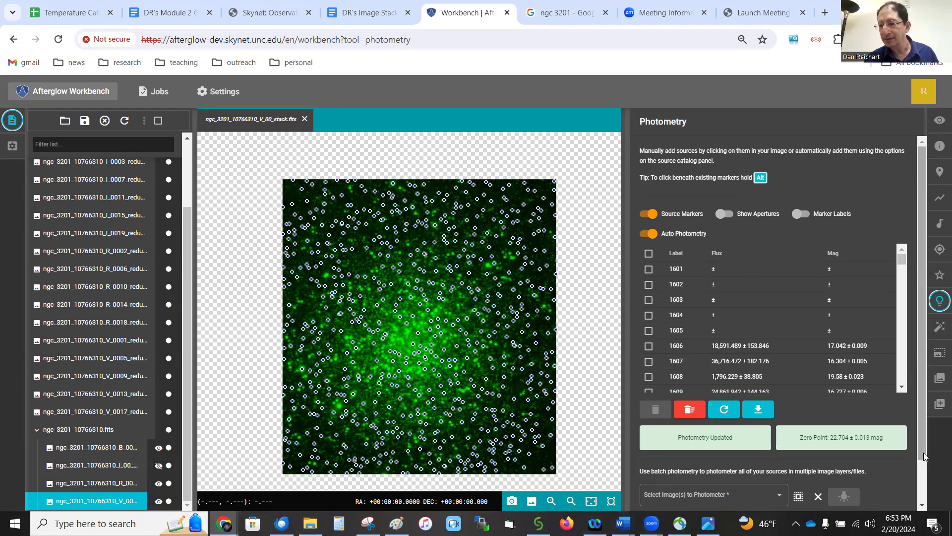
scroll(923, 452, down, 1)
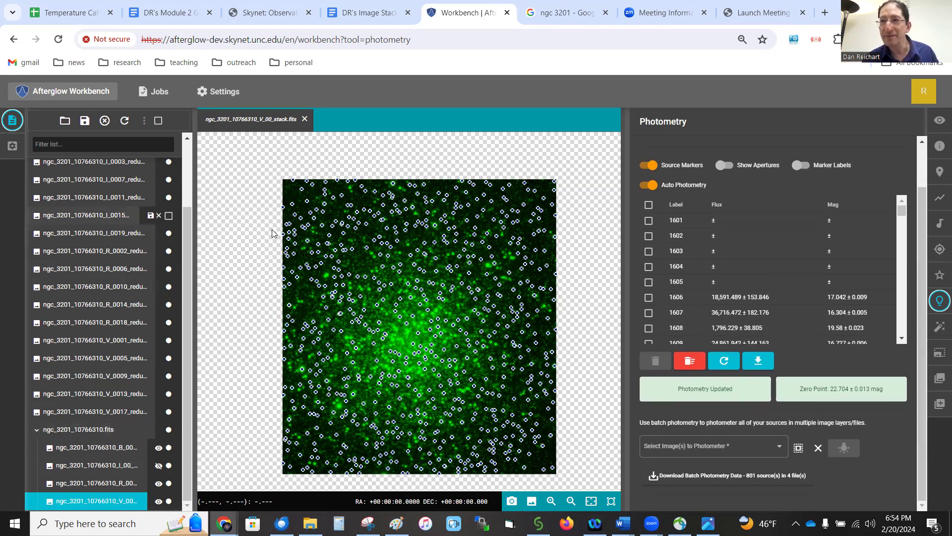
click(779, 450)
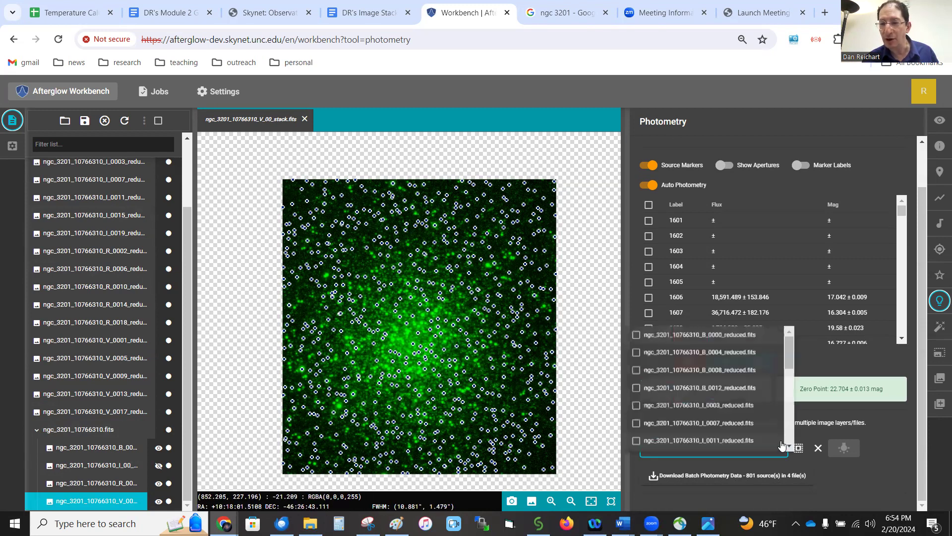
drag(788, 361, 791, 441)
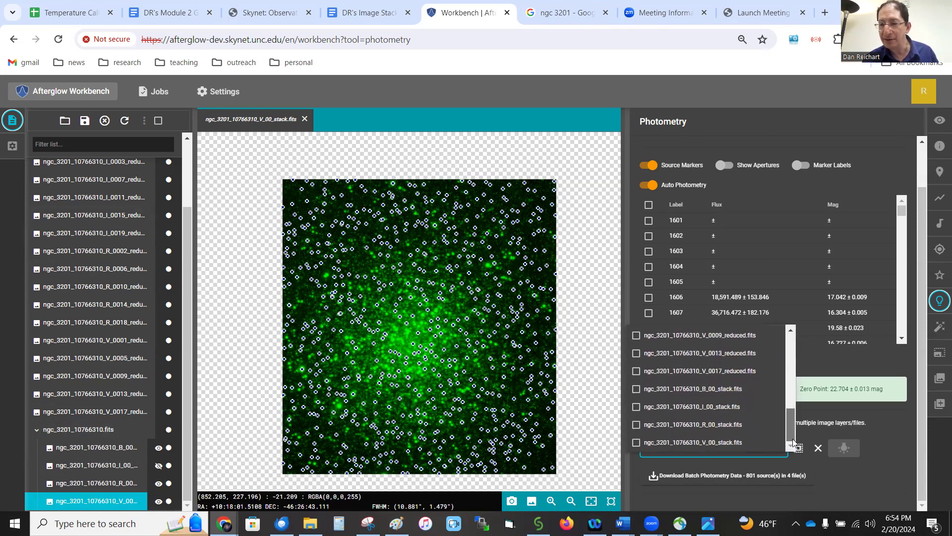
click(637, 442)
click(637, 425)
click(638, 404)
click(637, 390)
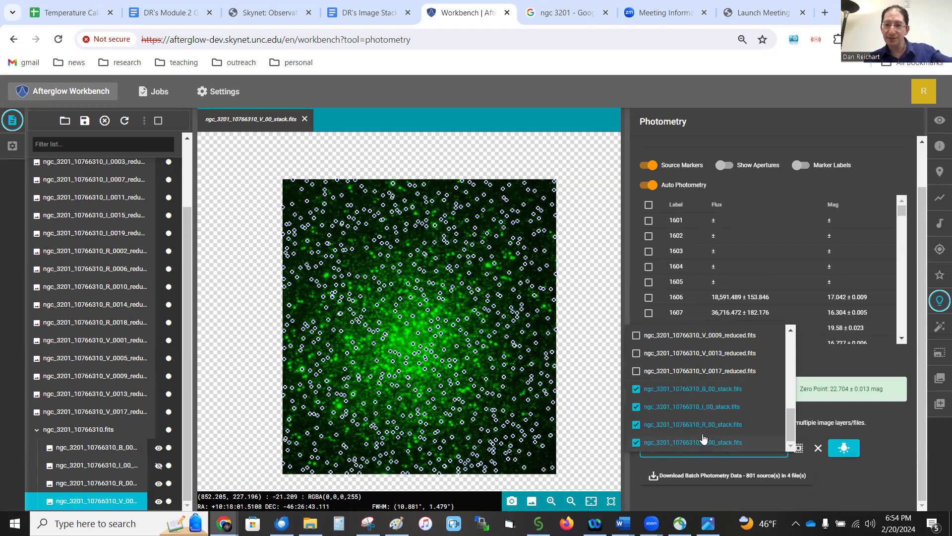
click(852, 468)
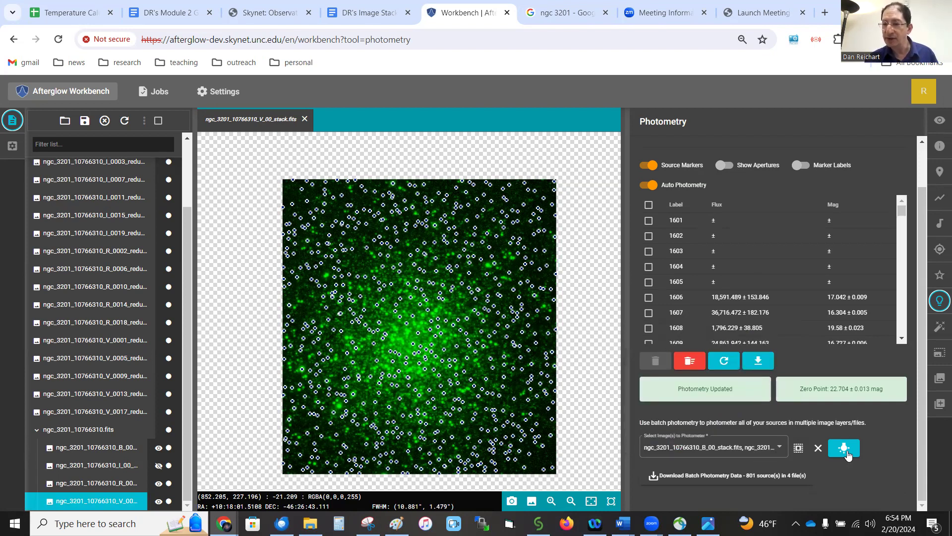
click(845, 448)
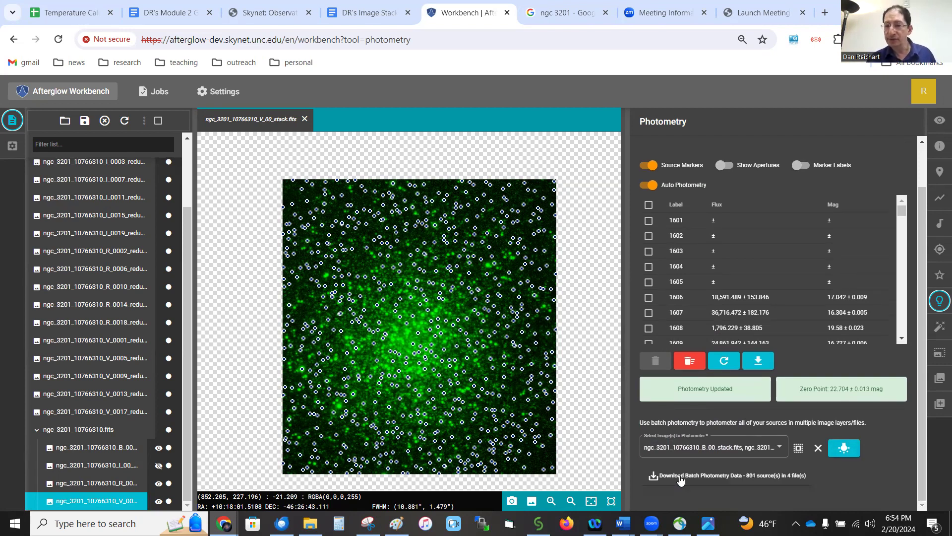
- Download the batch photometry data and open the new CSV file in Excel, showing its calibrated magnitude column
click(753, 477)
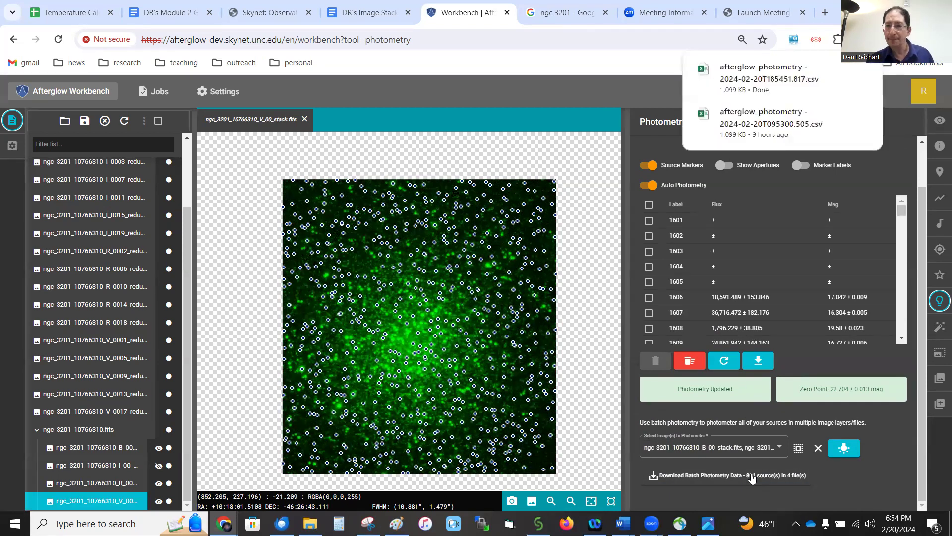
click(768, 83)
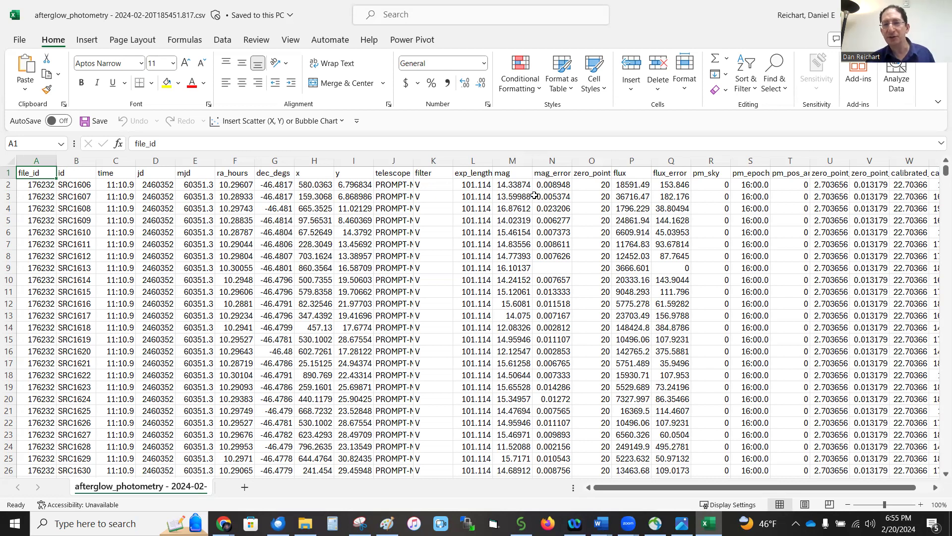
drag(838, 487, 851, 476)
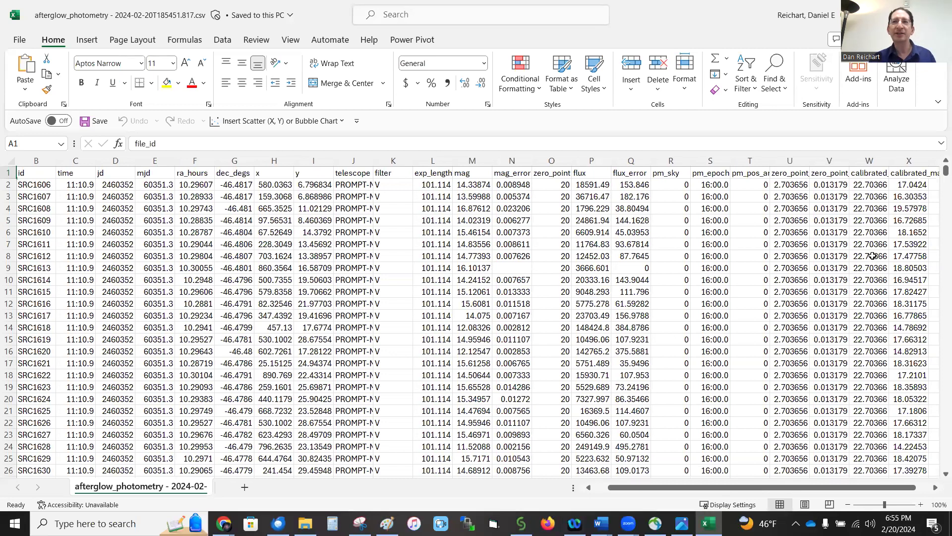